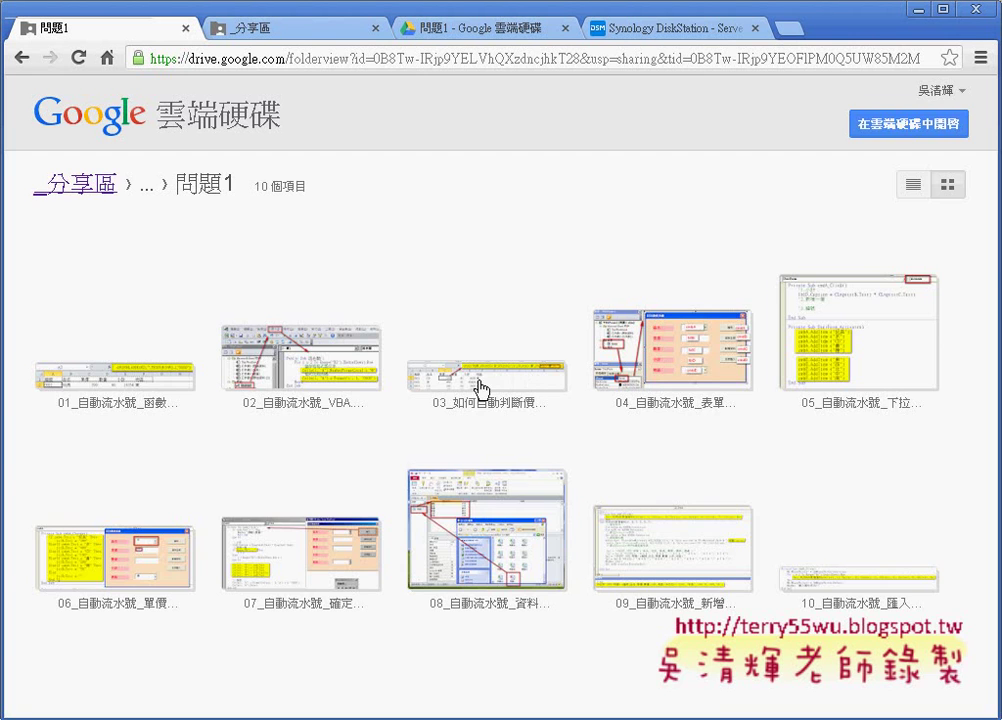
Preview the IF-function price screenshot 03 full size, then advance to 04_自動流水號_表單畫面.png.
click(530, 380)
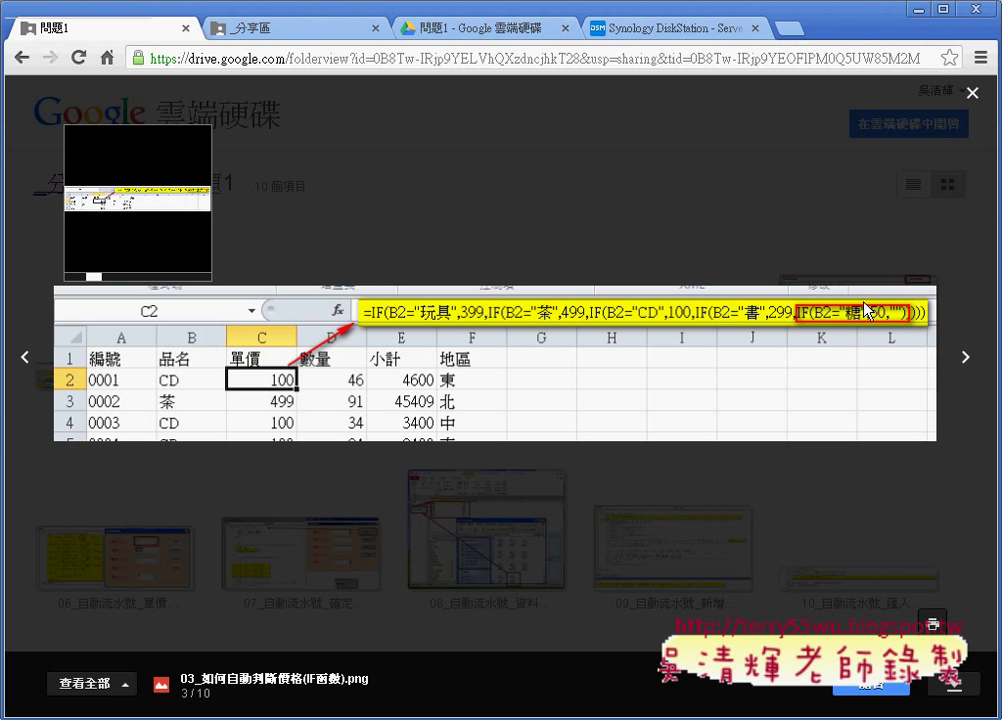
click(971, 366)
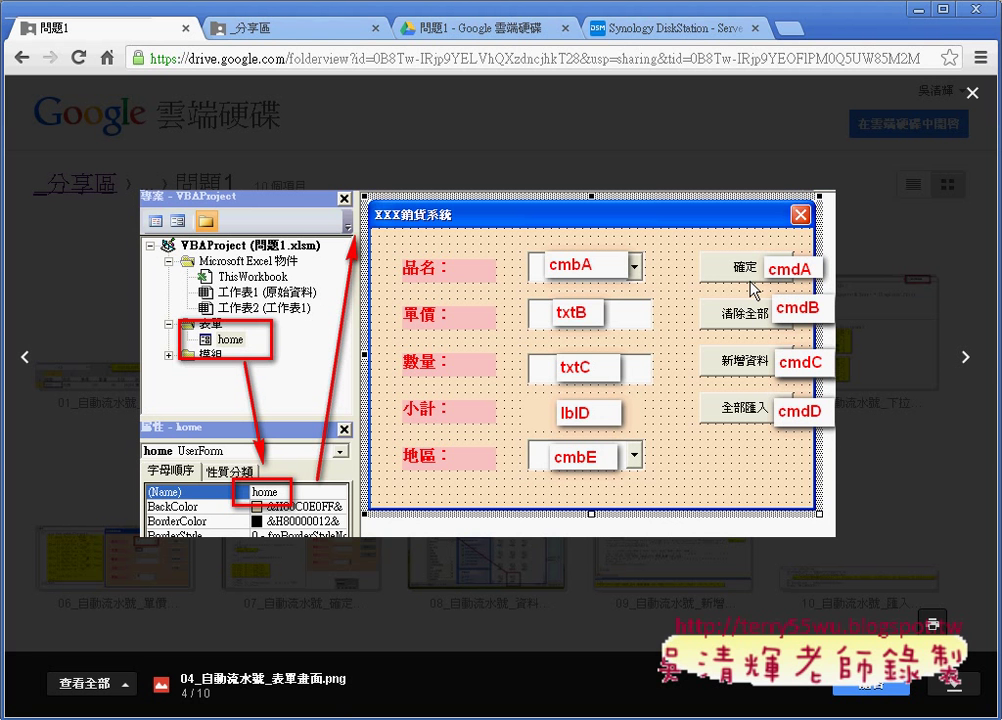
Flip to the drop-down code image and back, circling cmbA and cmbE on the form layout.
click(964, 360)
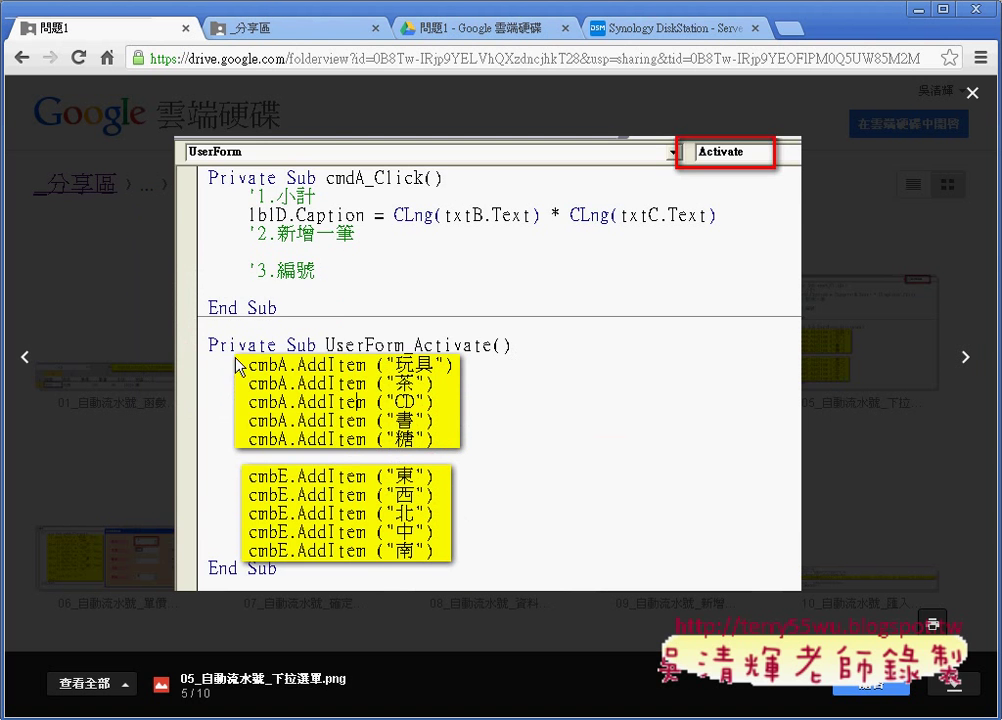
click(25, 357)
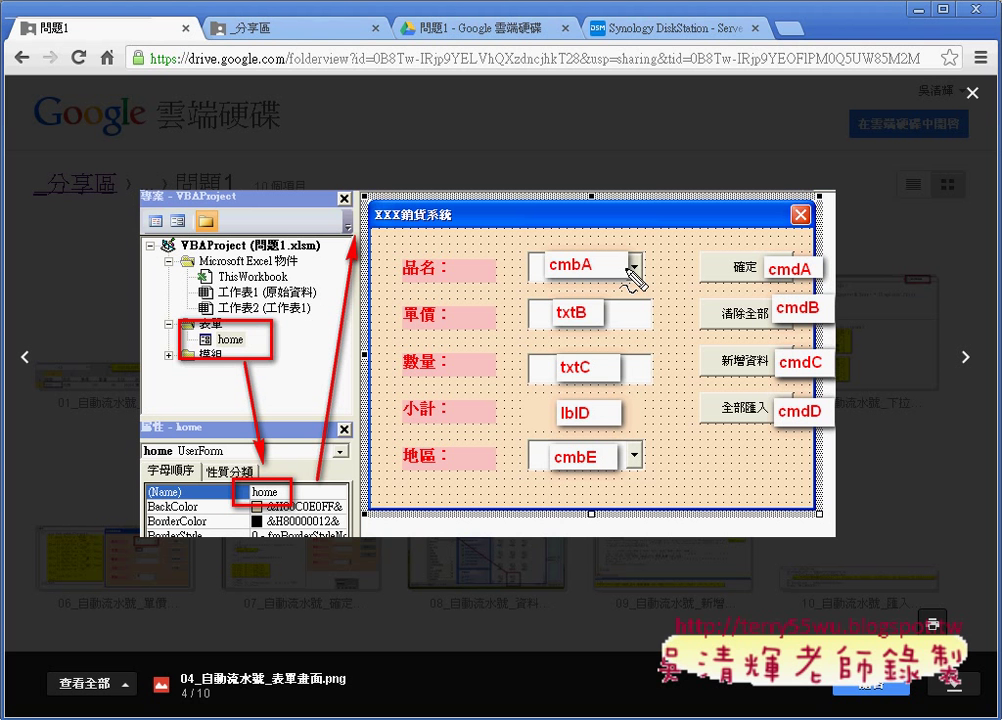
drag(635, 279, 645, 293)
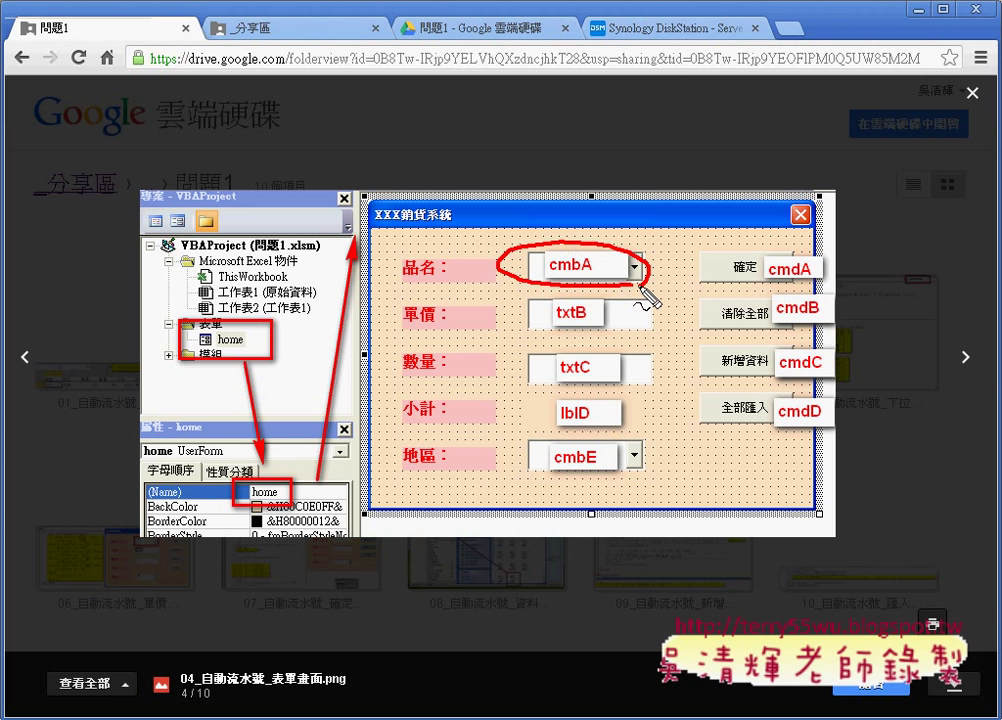
drag(612, 446, 625, 458)
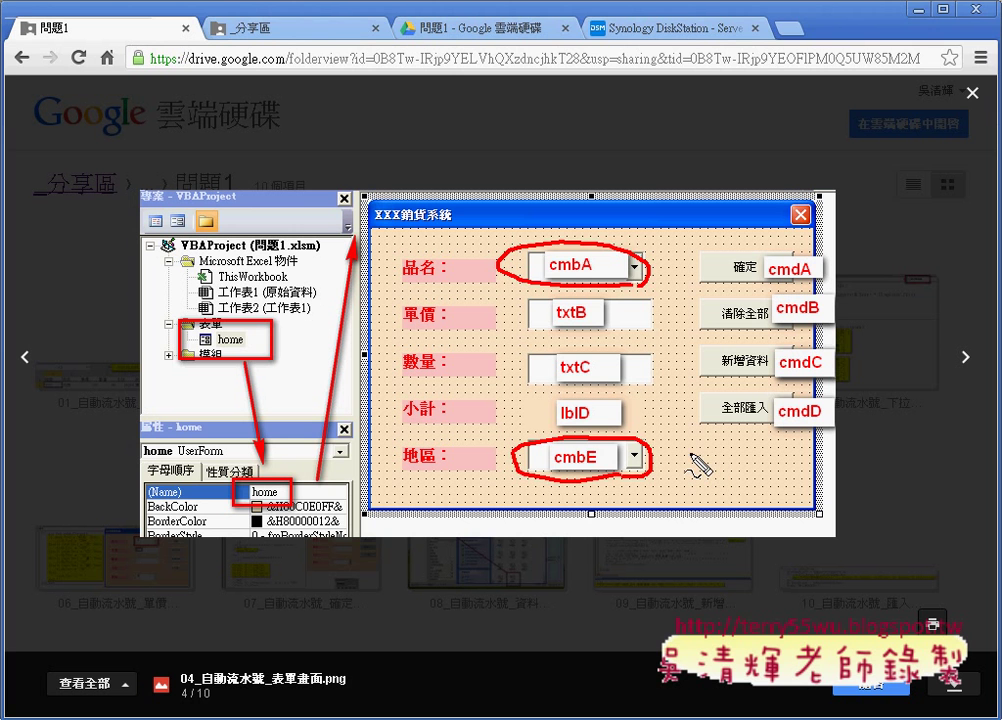
Clear the red annotations and bring the 問題1OK.xlsm VBA editor to the front.
key(Escape)
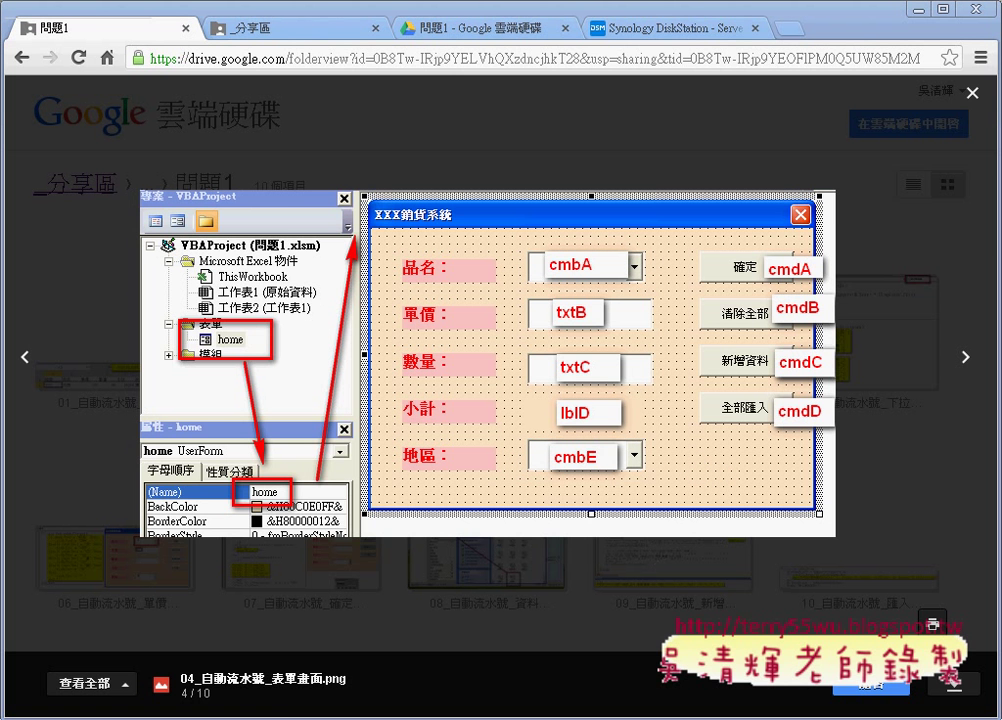
click(470, 714)
click(550, 673)
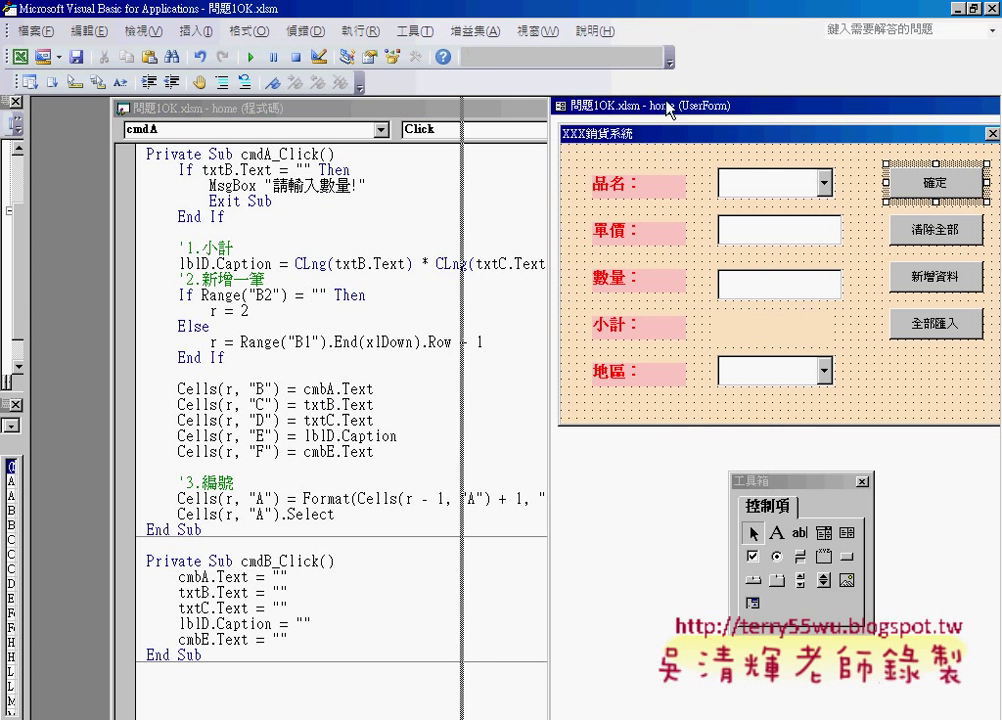
Bring the home form's code window forward and list its events in the Procedure dropdown.
drag(760, 104, 282, 110)
key(F7)
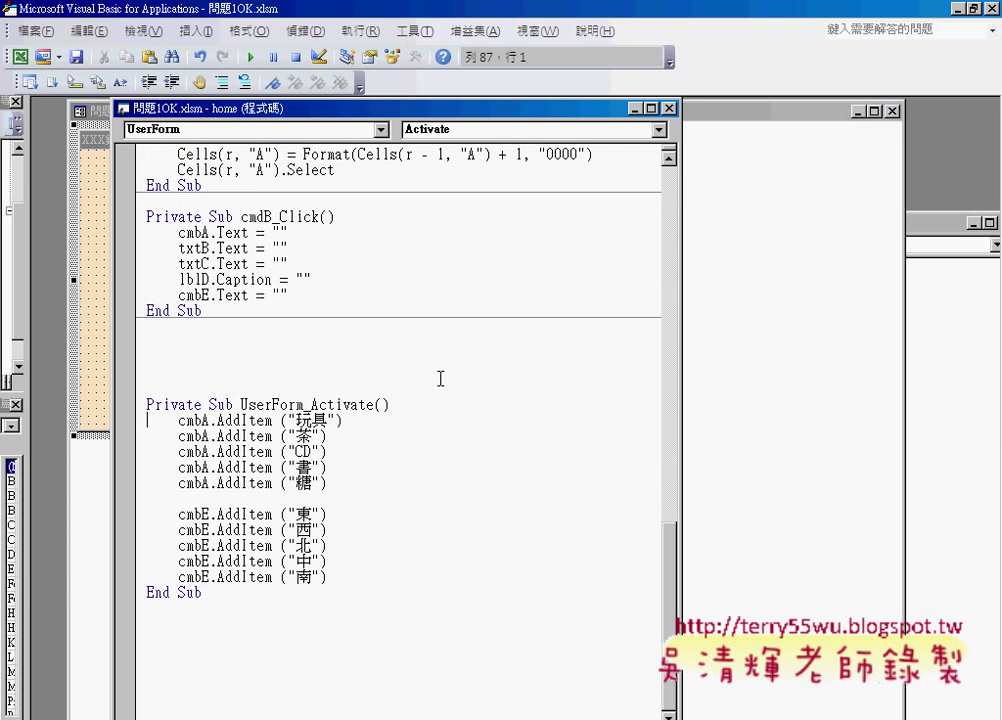
click(516, 131)
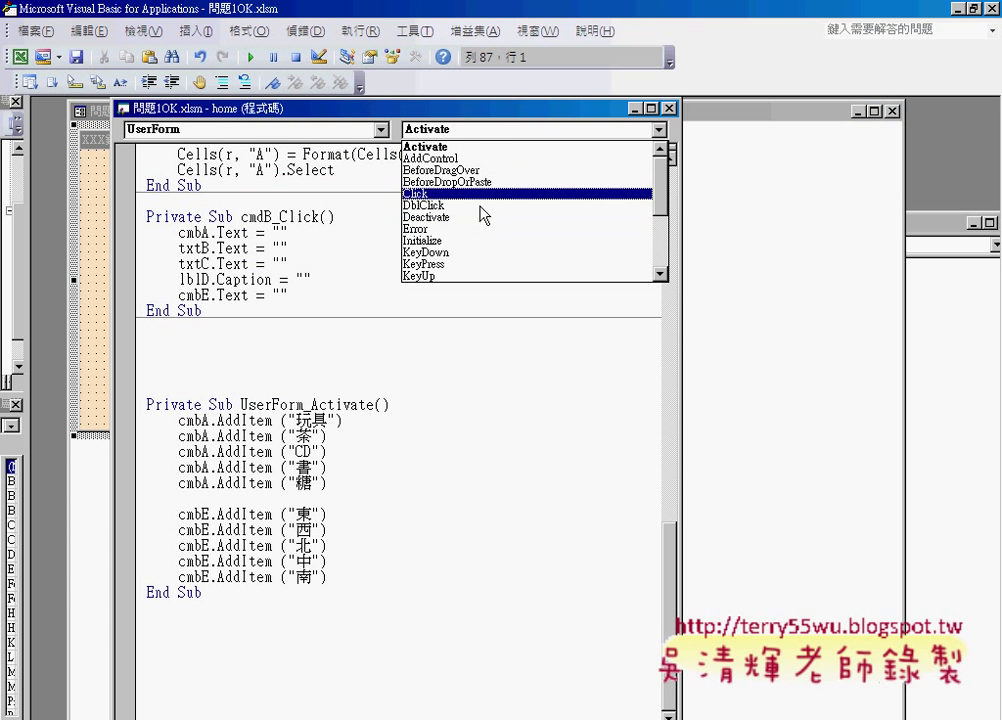
mouse_move(659, 187)
mouse_down()
mouse_move(659, 212)
mouse_move(659, 187)
mouse_up()
Annotate Activate versus Initialize and the cmbA/cmbE AddItem lines in UserForm_Activate.
mouse_move(393, 133)
mouse_down()
mouse_move(432, 136)
mouse_move(443, 148)
mouse_up()
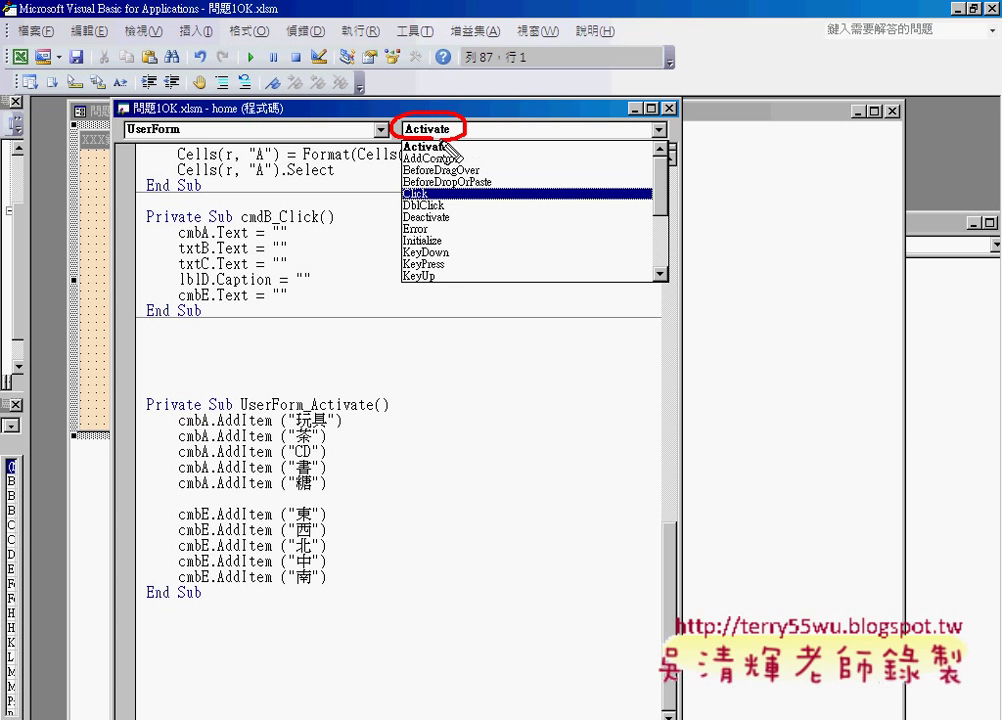
mouse_move(415, 234)
mouse_down()
mouse_move(418, 245)
mouse_move(447, 250)
mouse_up()
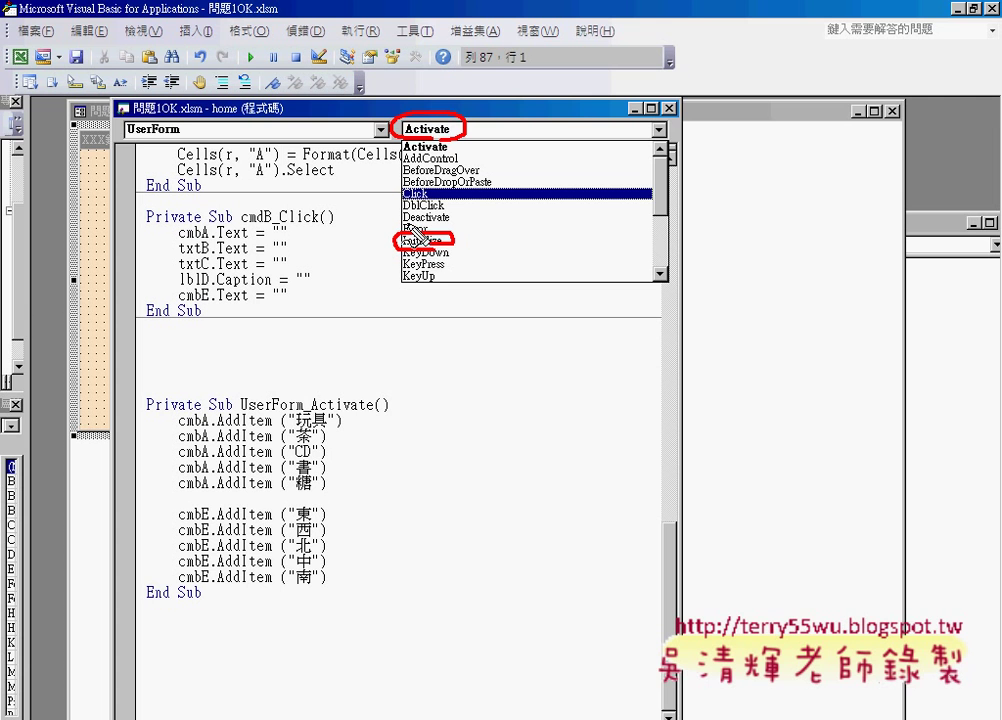
mouse_move(455, 242)
mouse_down()
mouse_move(462, 162)
mouse_move(481, 148)
mouse_up()
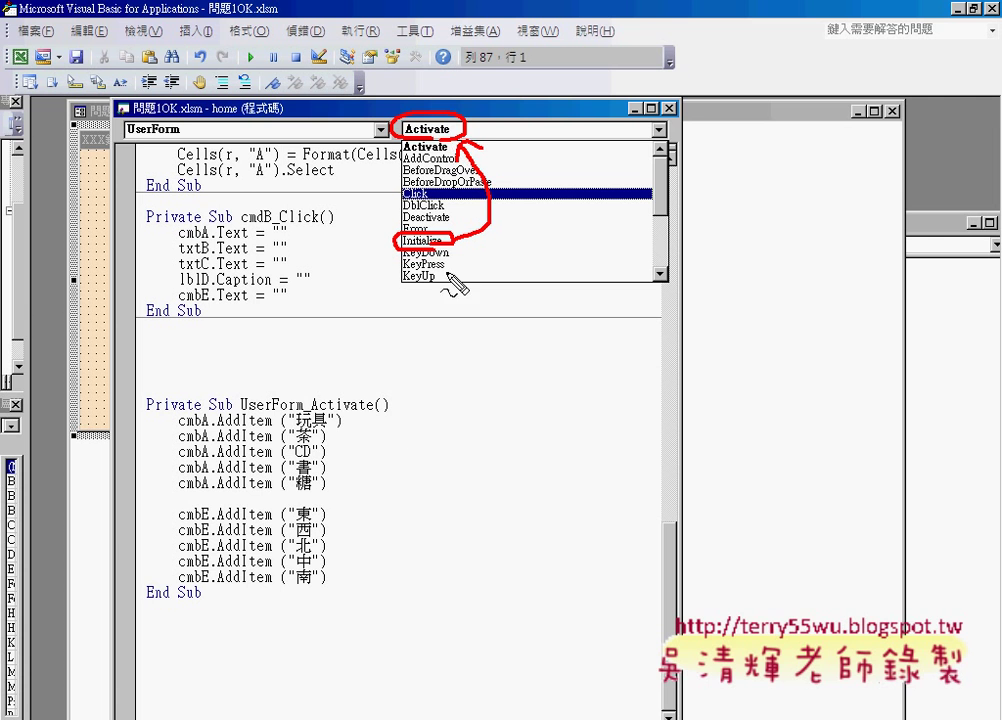
mouse_move(321, 493)
mouse_down()
mouse_move(277, 422)
mouse_move(348, 493)
mouse_up()
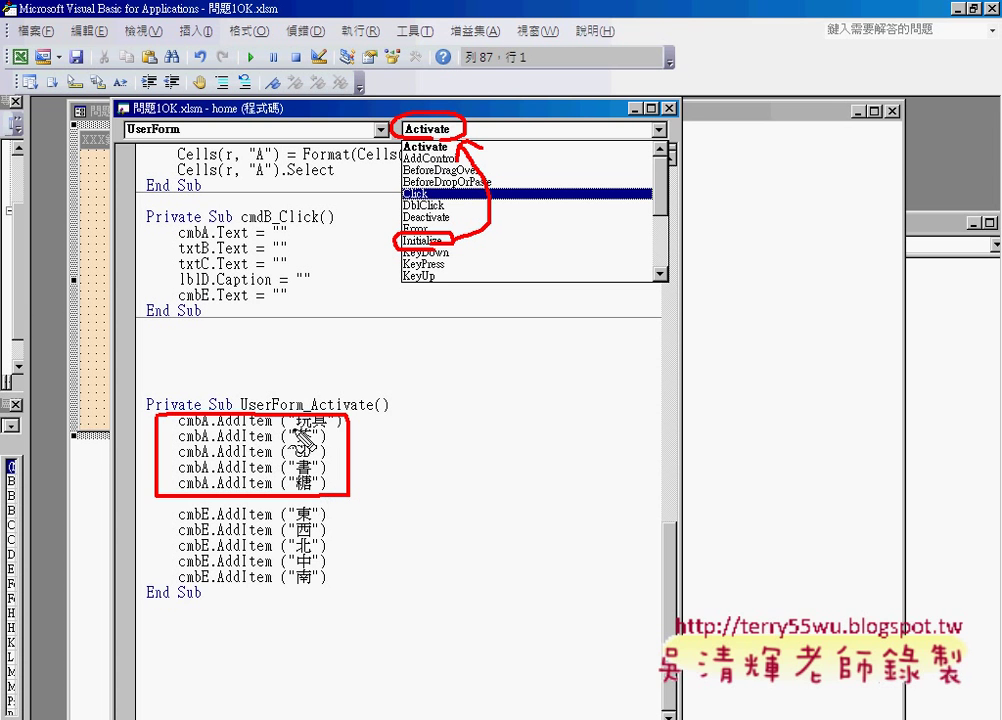
mouse_move(331, 591)
mouse_down()
mouse_move(284, 592)
mouse_move(340, 543)
mouse_move(335, 596)
mouse_move(318, 578)
mouse_up()
Insert the UserForm_Click procedure, then return to Drive and show 05_自動流水號_下拉選單.png.
key(Return)
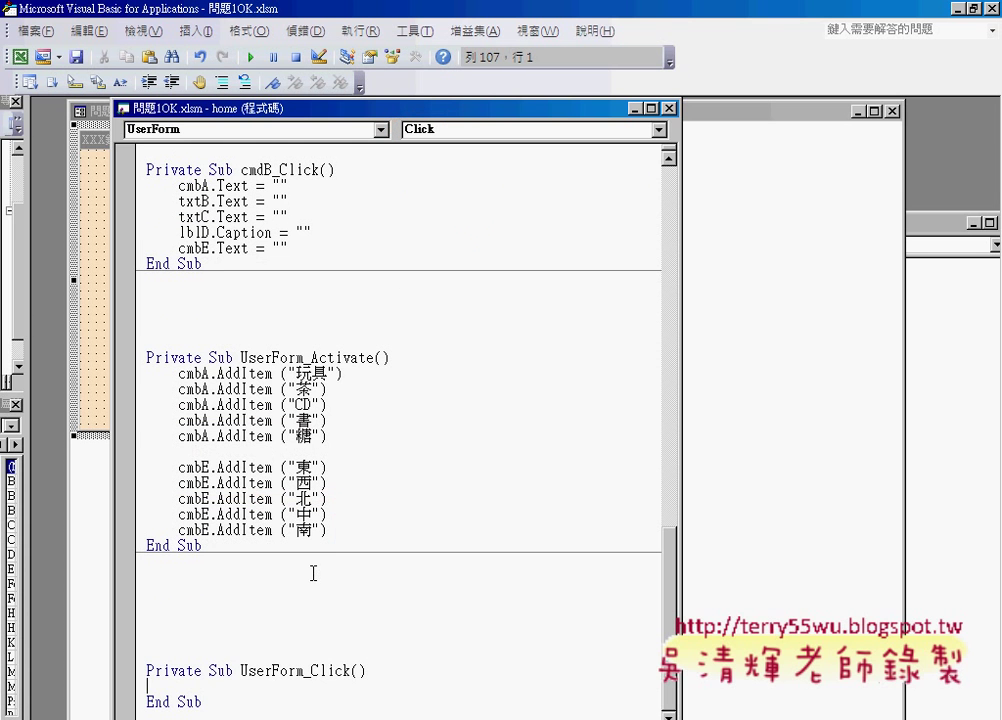
click(96, 325)
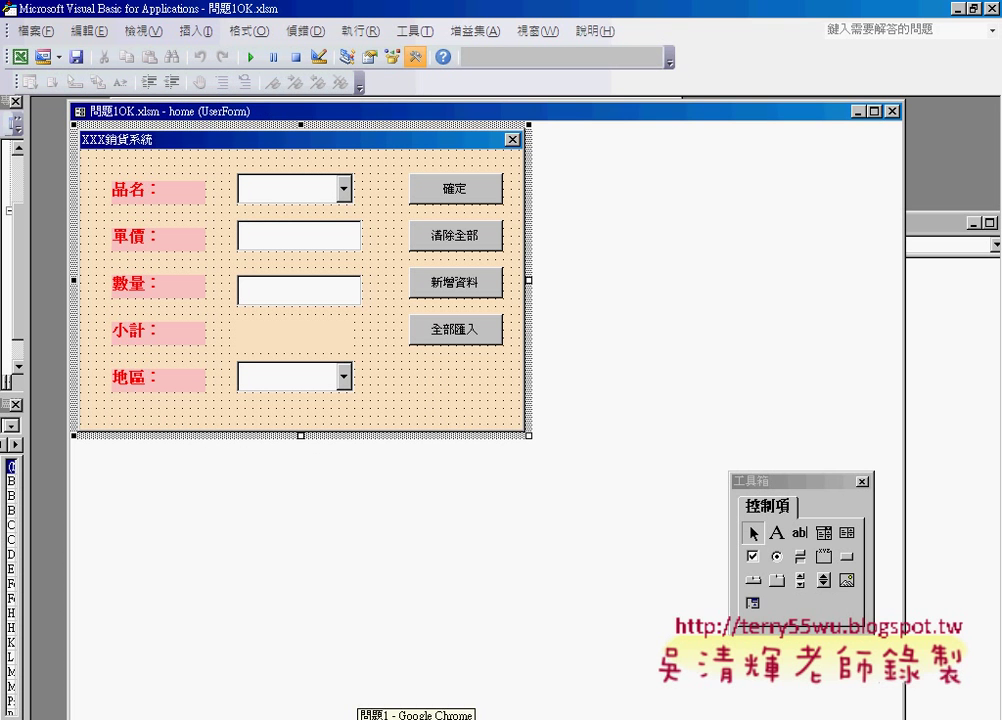
key(alt+Tab)
click(965, 360)
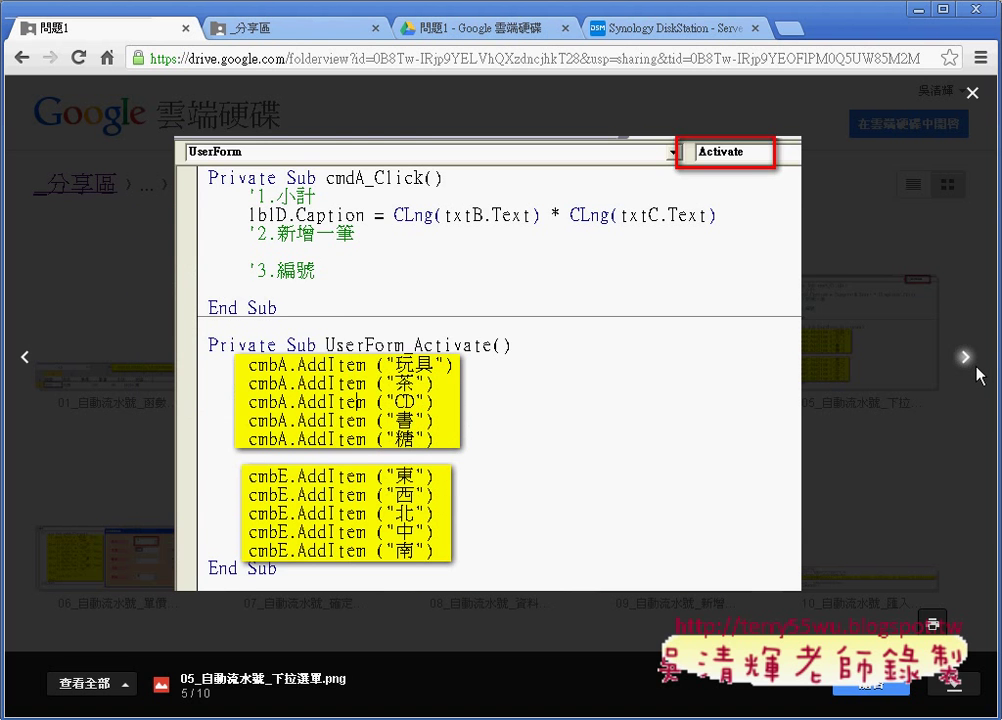
Advance the Drive preview to image 6 of 10, 06_自動流水號_單價自動化.png.
click(975, 366)
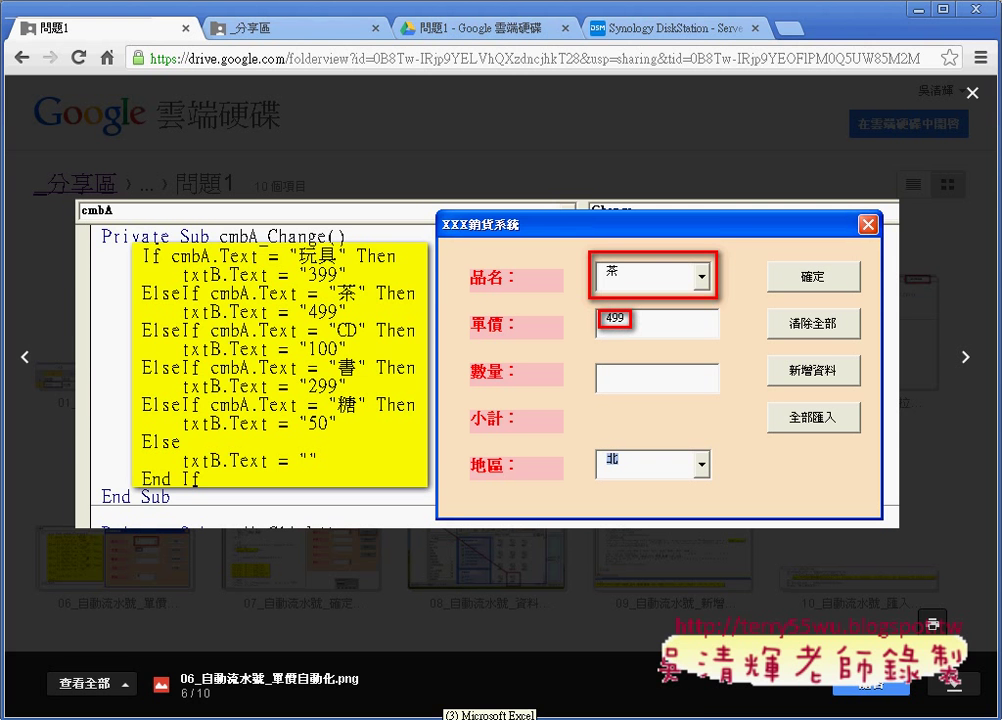
Launch the sales form and pick 茶 then 玩具, confirming unit prices 499 and 399.
click(440, 712)
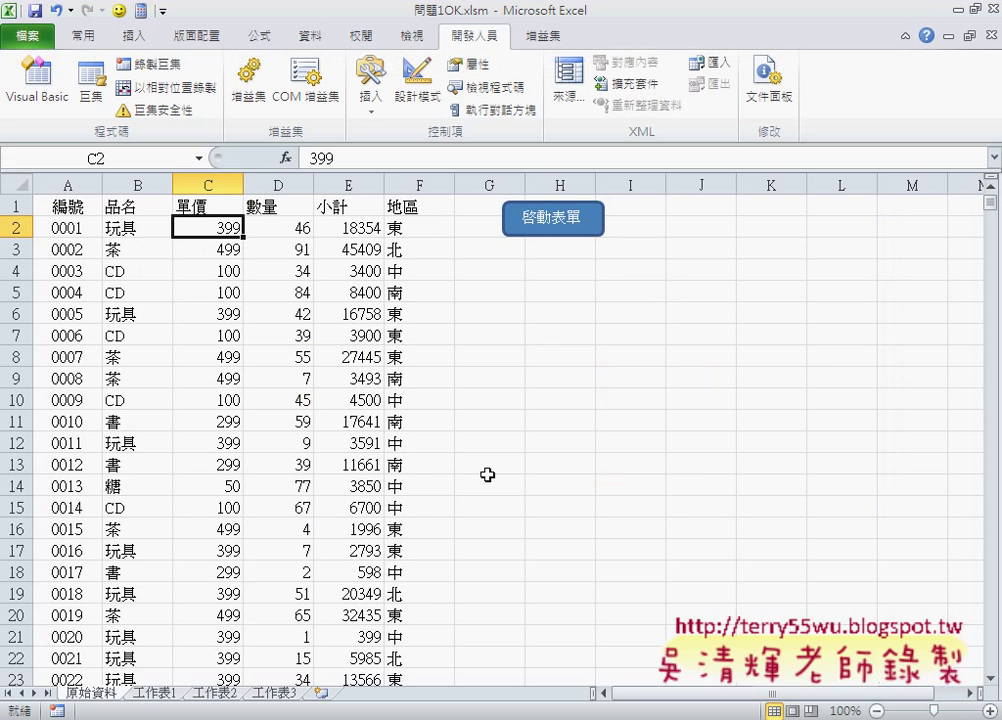
click(565, 226)
click(543, 268)
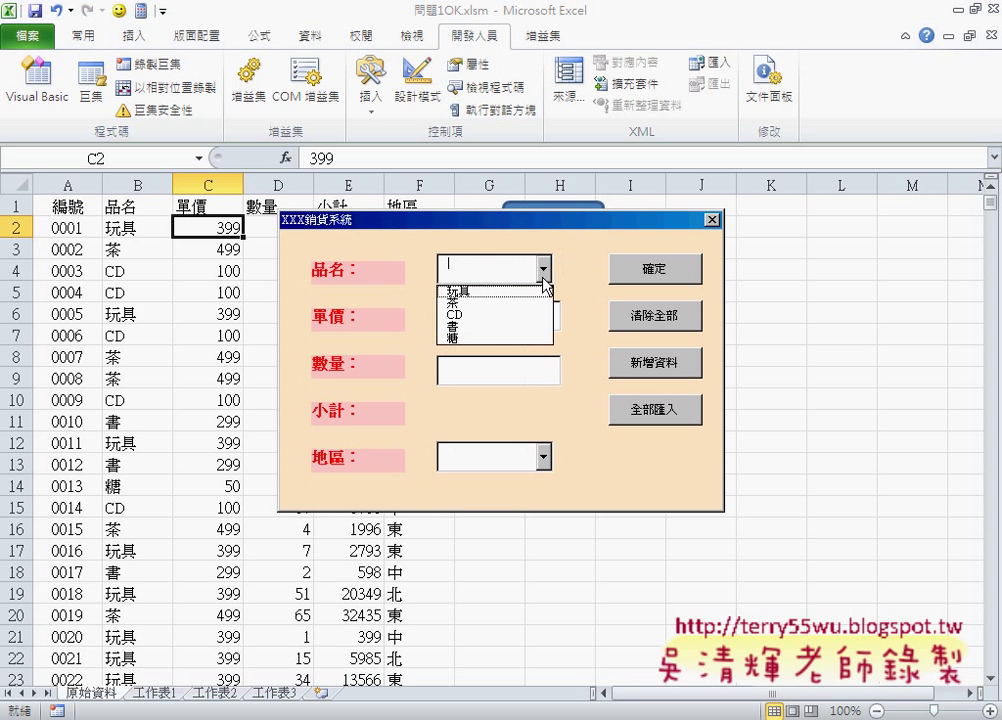
click(527, 305)
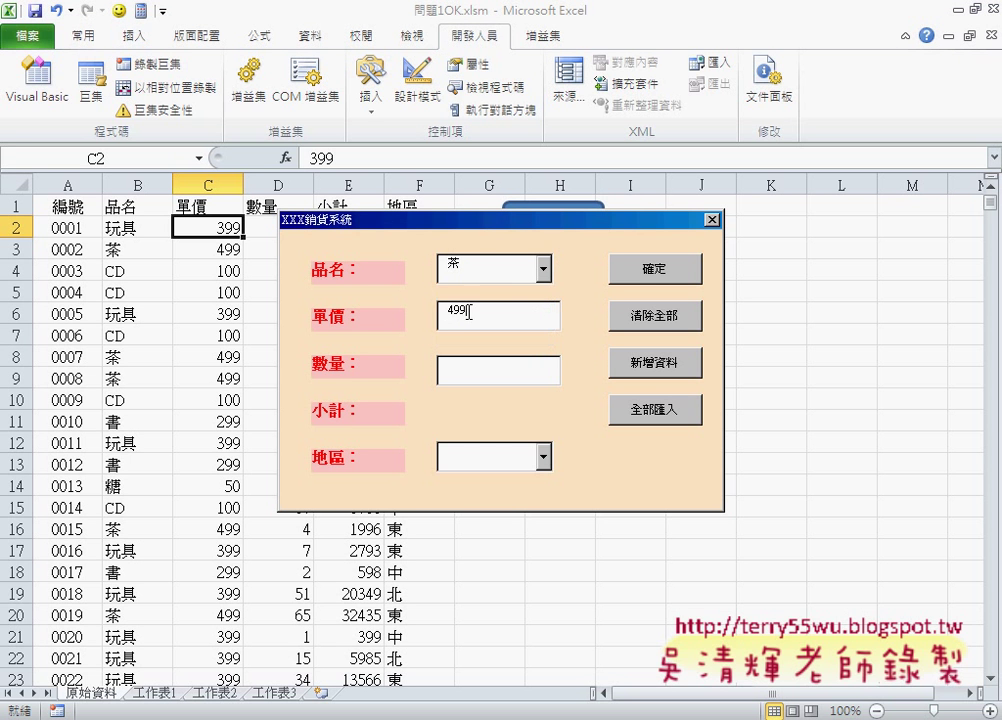
drag(460, 311, 449, 314)
click(546, 270)
click(538, 291)
click(469, 314)
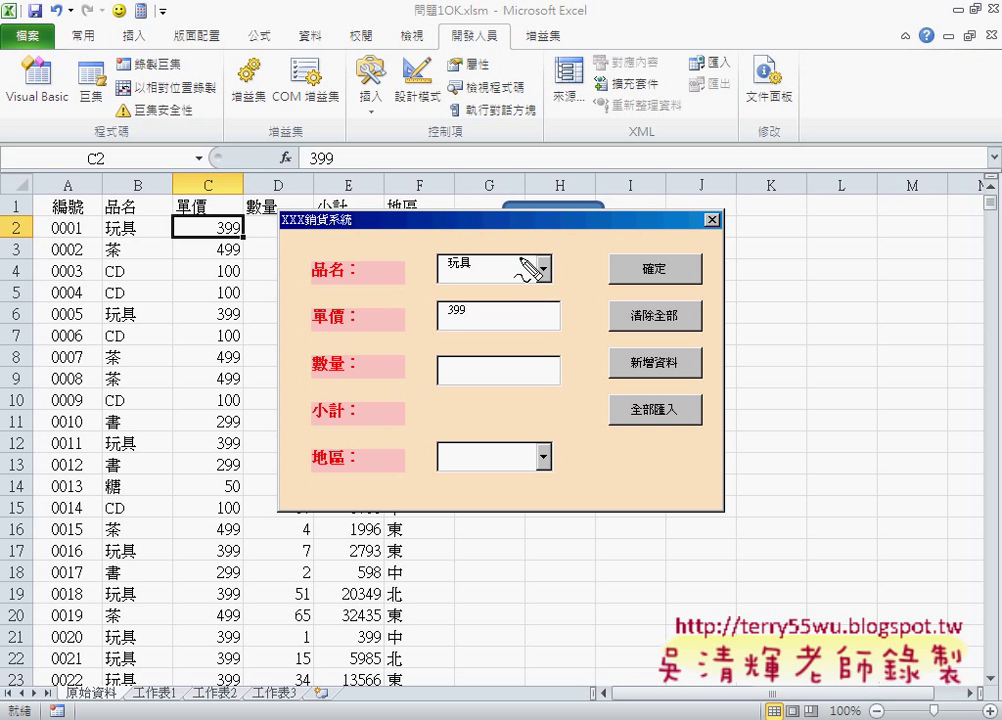
Mark the product box and its 399 price in red ink, clear it, and close the form.
mouse_move(549, 285)
mouse_down()
mouse_move(436, 258)
mouse_move(549, 284)
mouse_up()
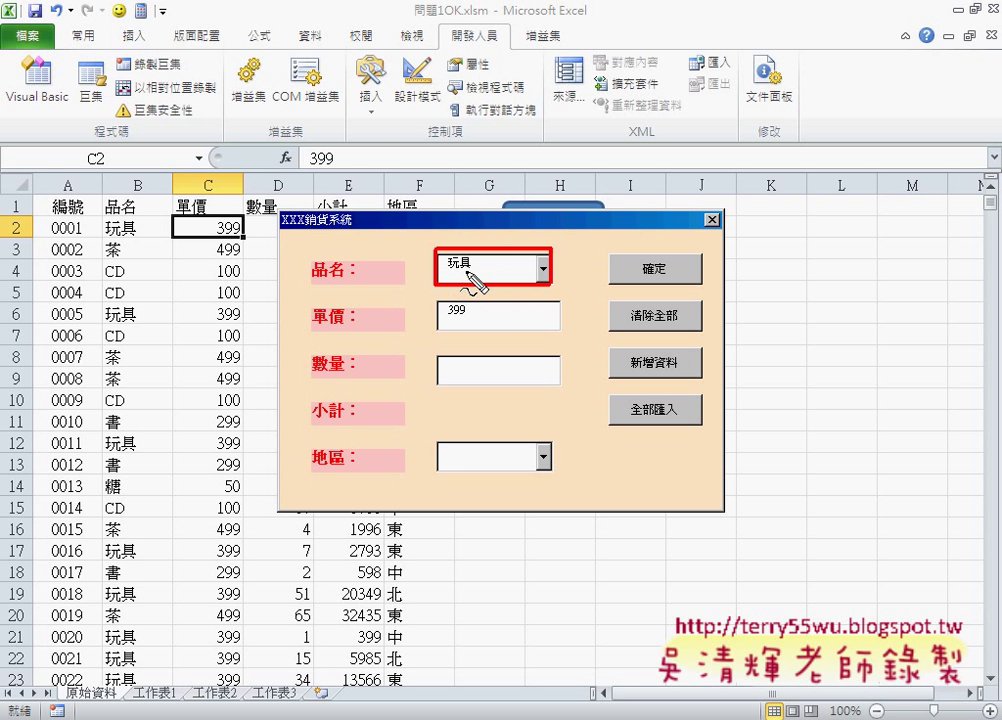
drag(441, 313, 447, 326)
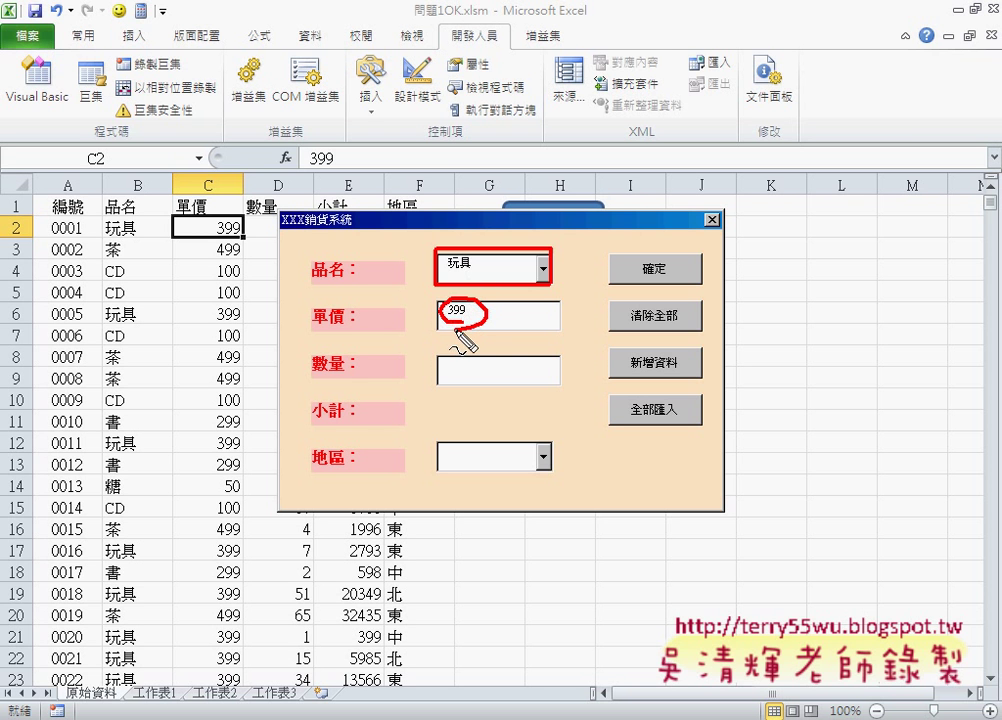
drag(416, 264, 425, 323)
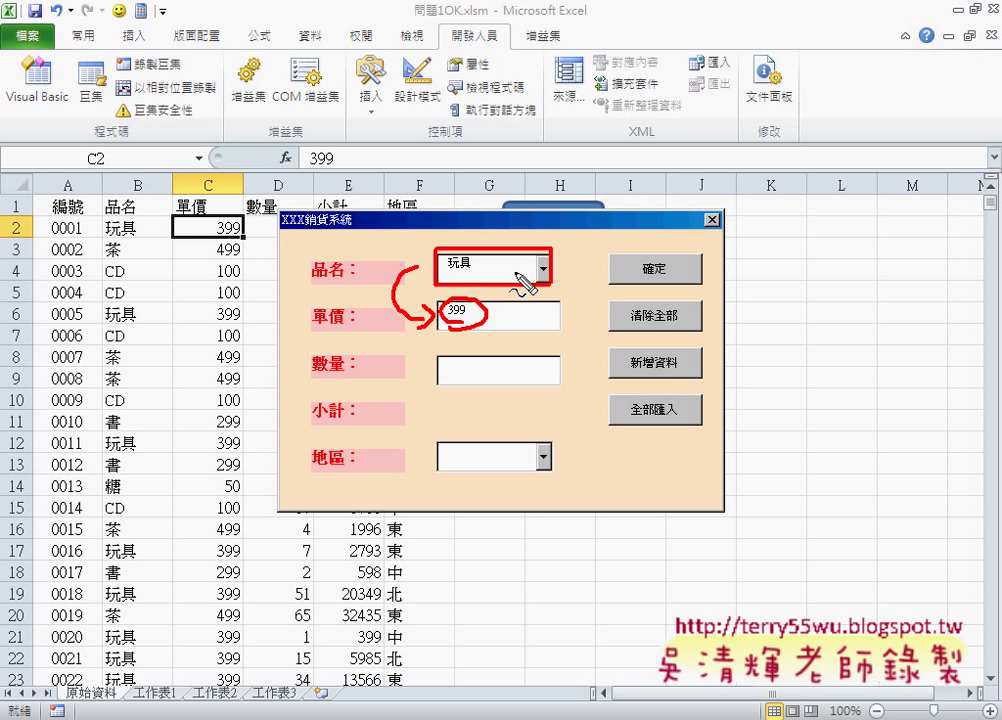
key(Escape)
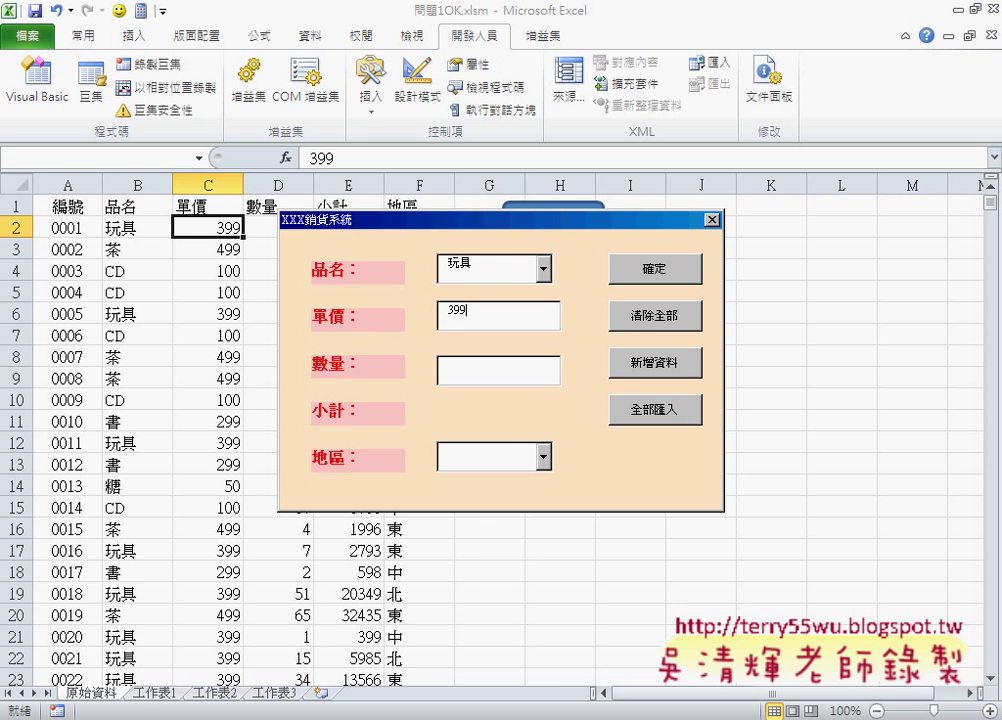
click(711, 220)
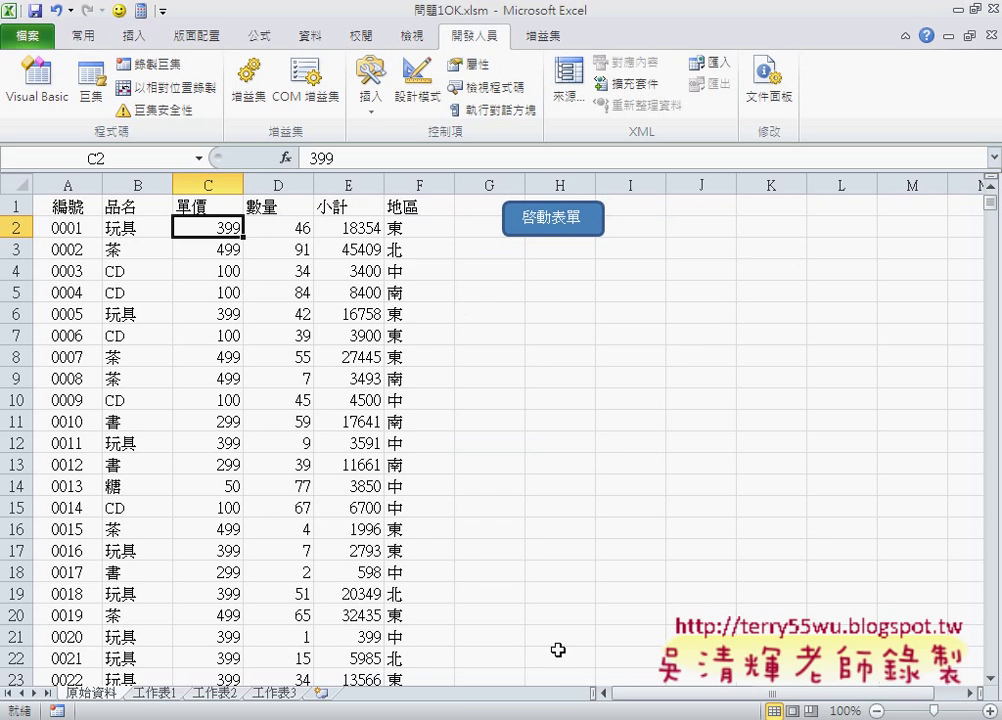
Switch to the VBA editor and open the 品名 combo box's cmbA_Change code from the designer.
click(550, 716)
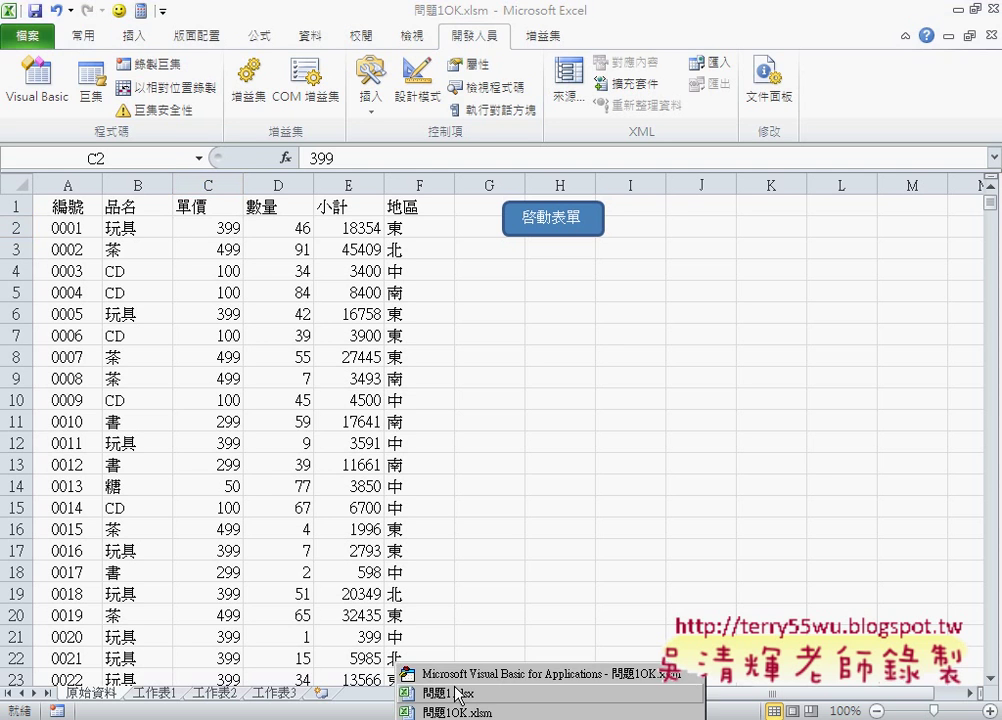
click(540, 674)
click(97, 192)
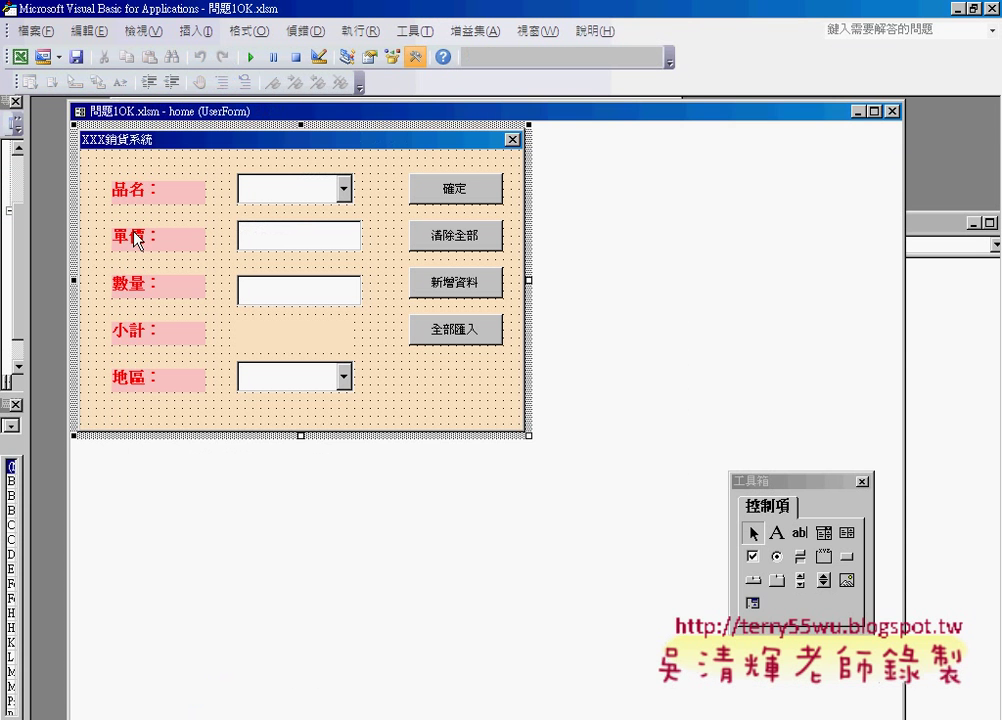
click(287, 197)
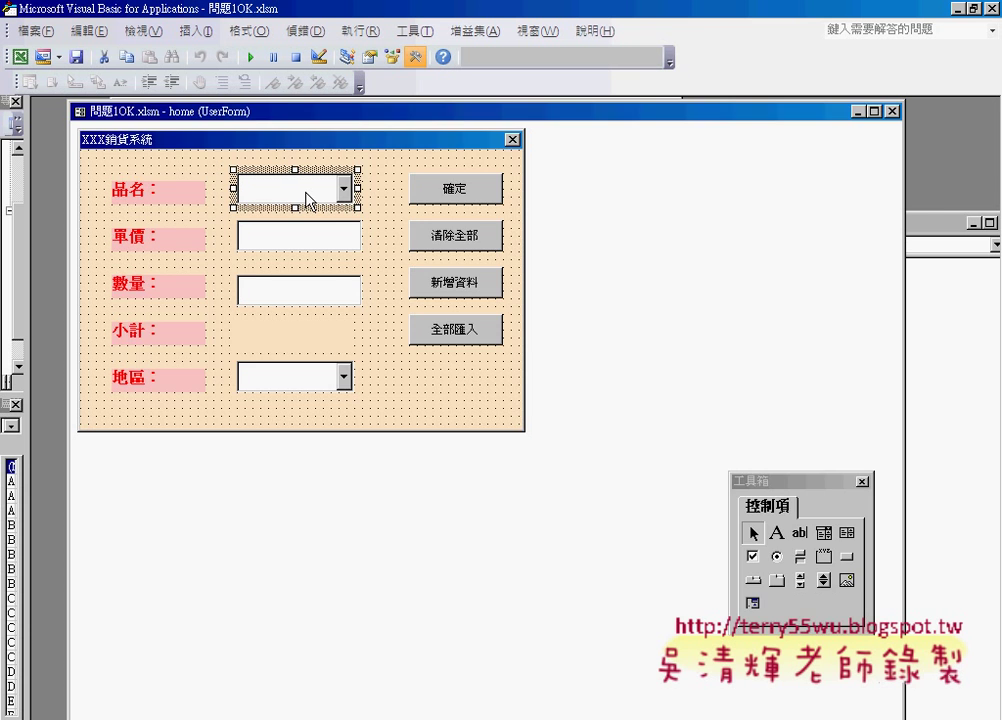
double_click(307, 200)
Add an empty cmbA_Click stub, return to cmbA_Change, and move the code window right.
click(443, 131)
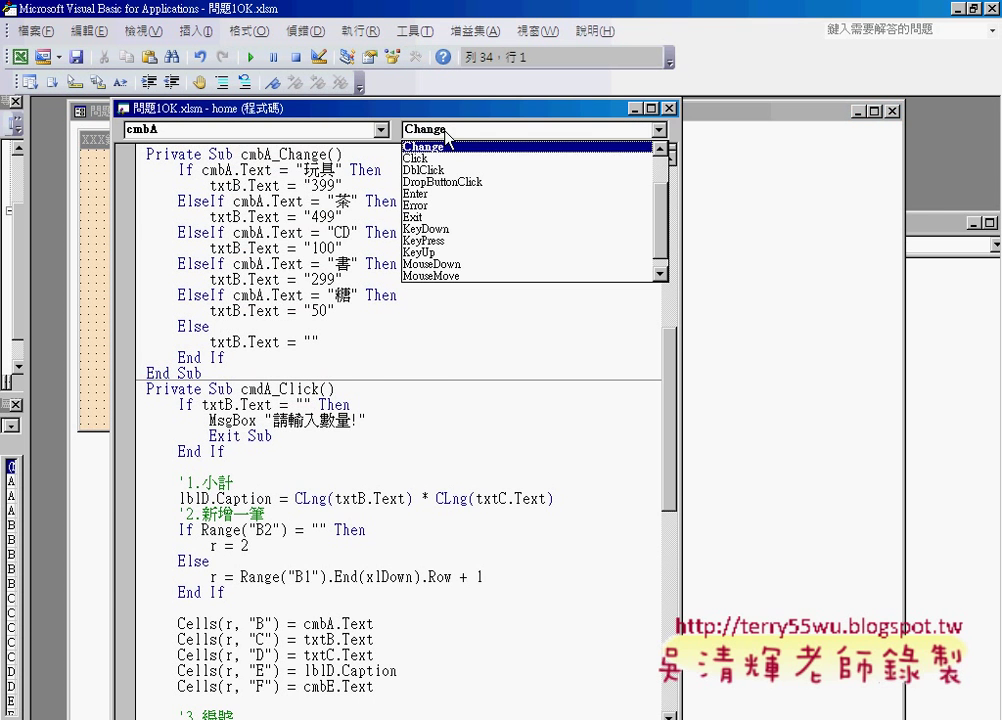
click(445, 160)
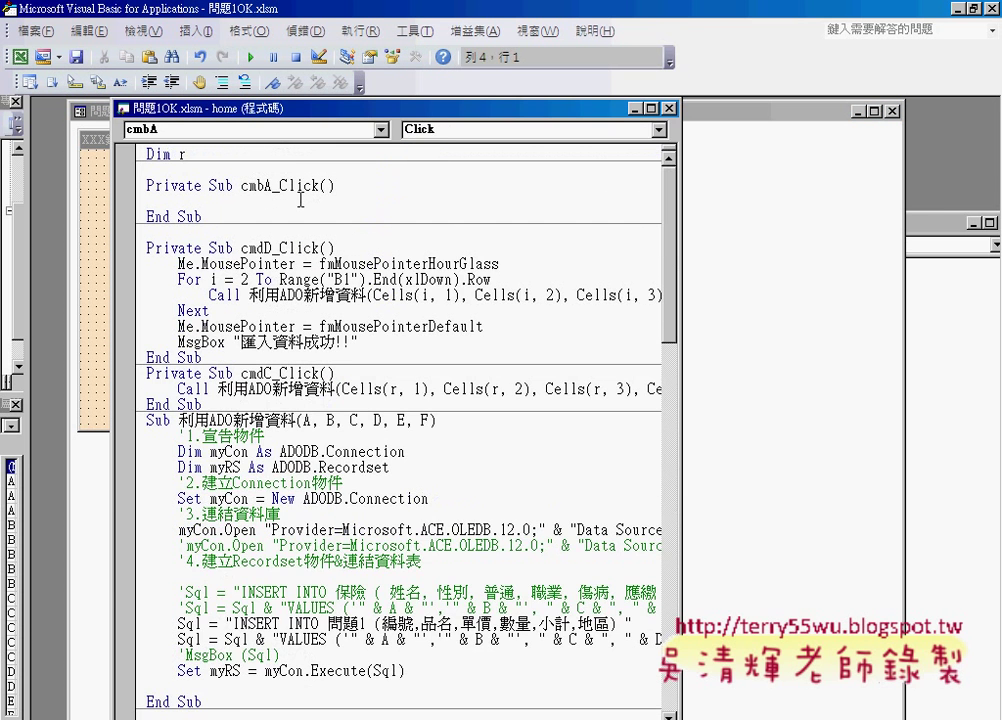
click(447, 131)
drag(665, 232, 664, 190)
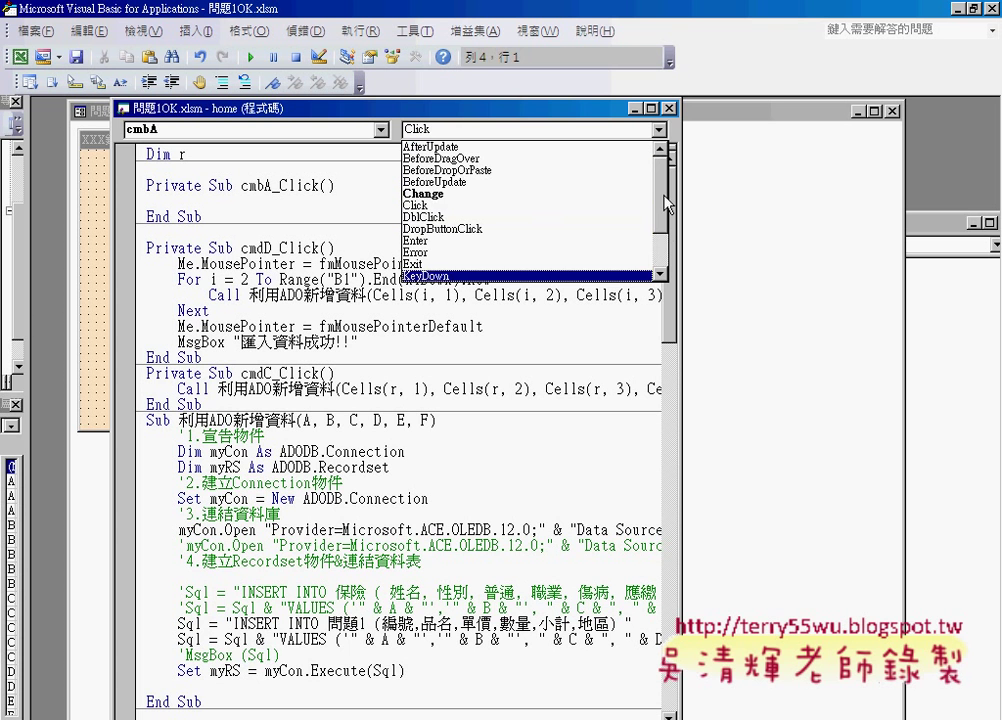
click(537, 194)
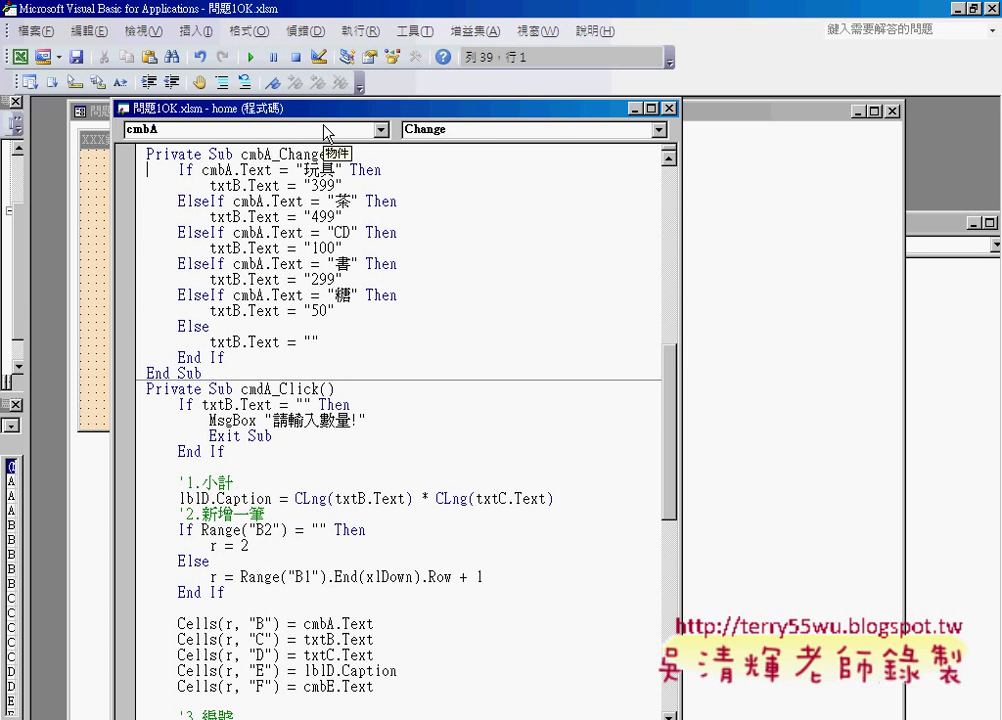
drag(325, 108, 455, 112)
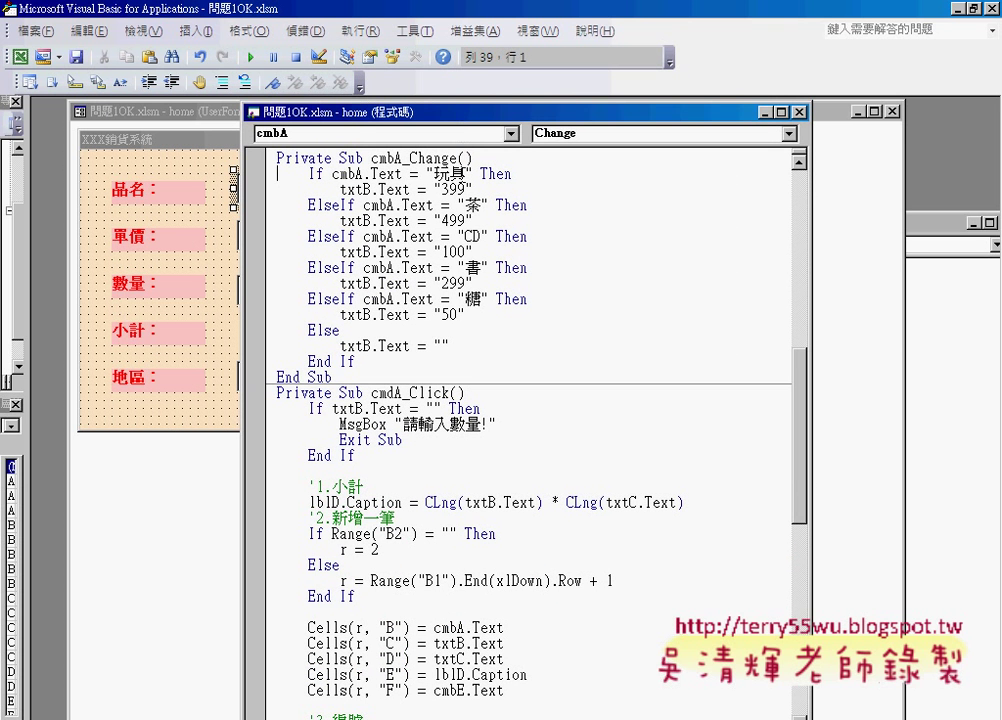